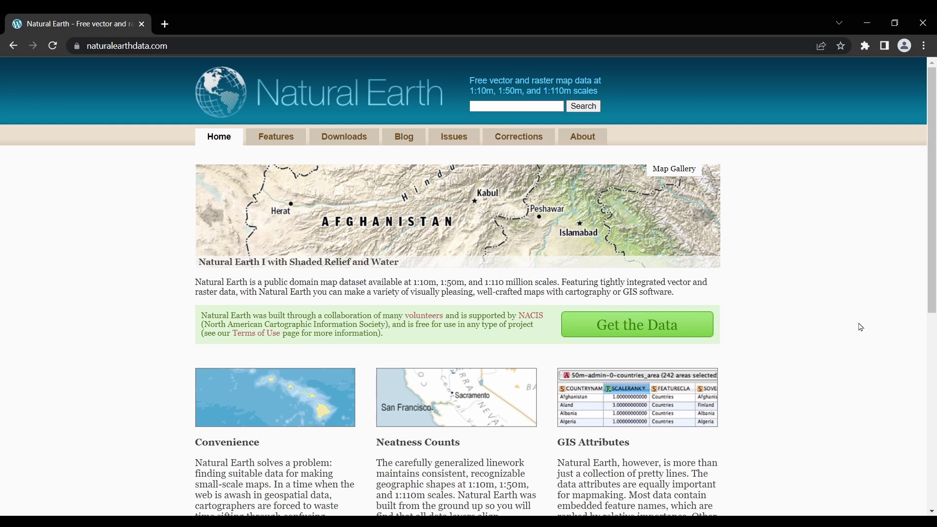
Step: Scroll down the current Natural Earth page and back up to the top
scroll(848, 283, down, 1)
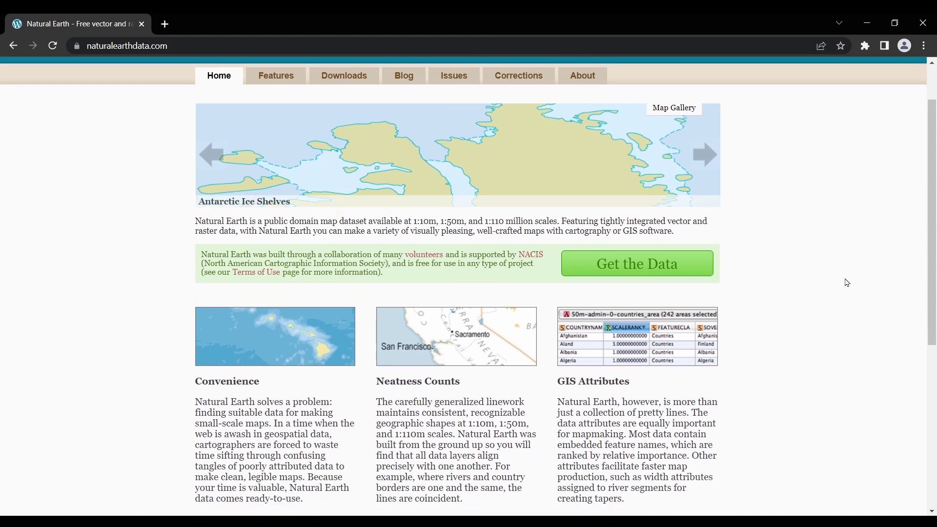
scroll(847, 283, down, 3)
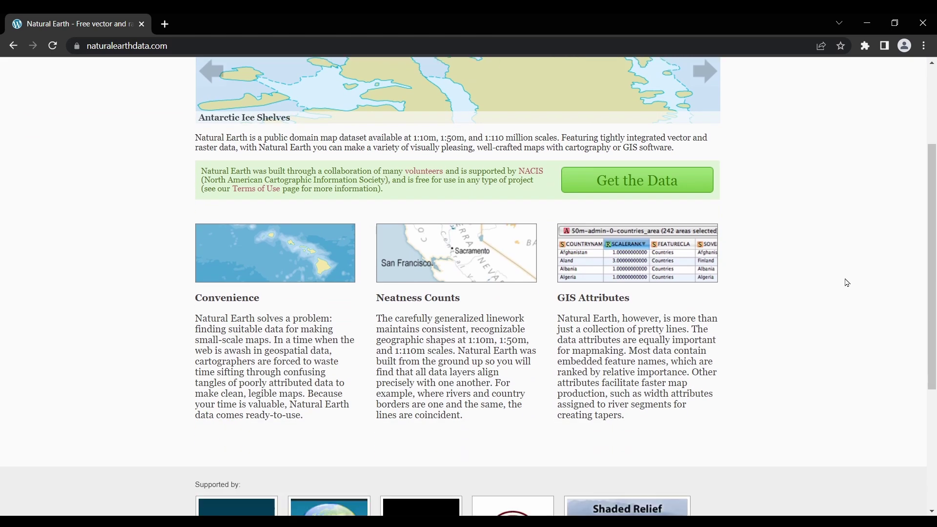
scroll(847, 283, down, 2)
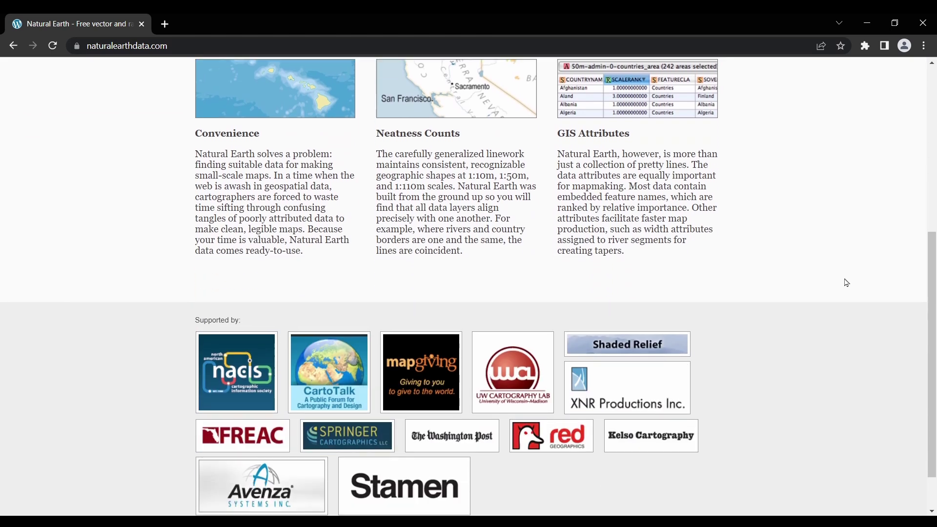
scroll(847, 283, up, 1)
scroll(848, 283, up, 4)
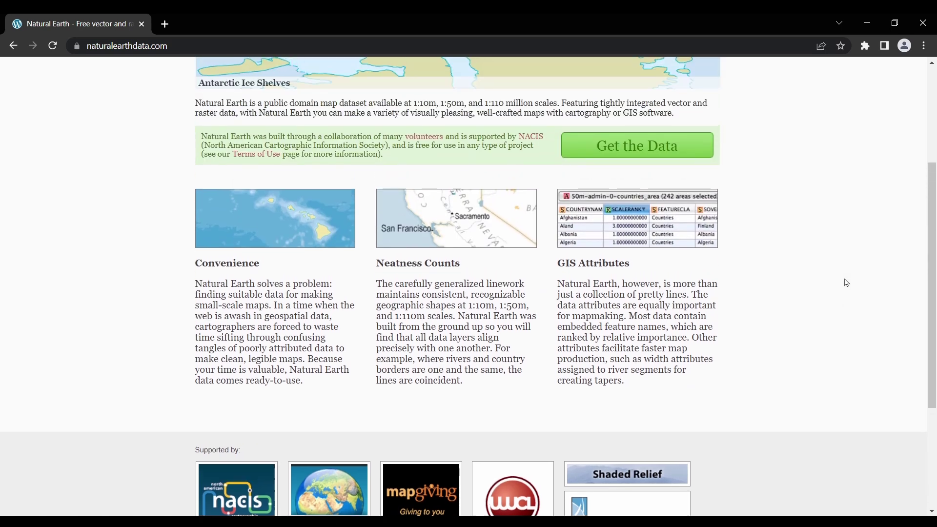
scroll(837, 284, up, 1)
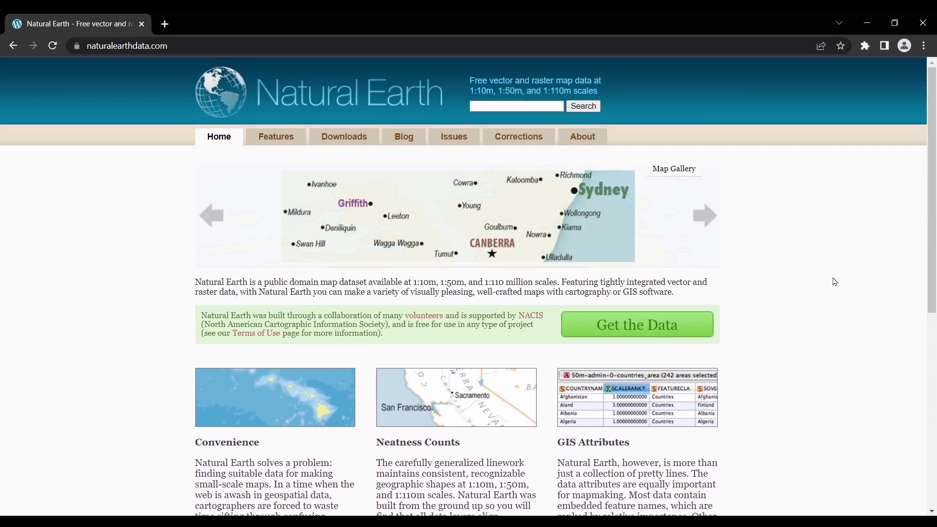
Step: Browse the Features page's cultural, physical and raster theme lists, then return to its top
click(273, 137)
scroll(822, 221, down, 8)
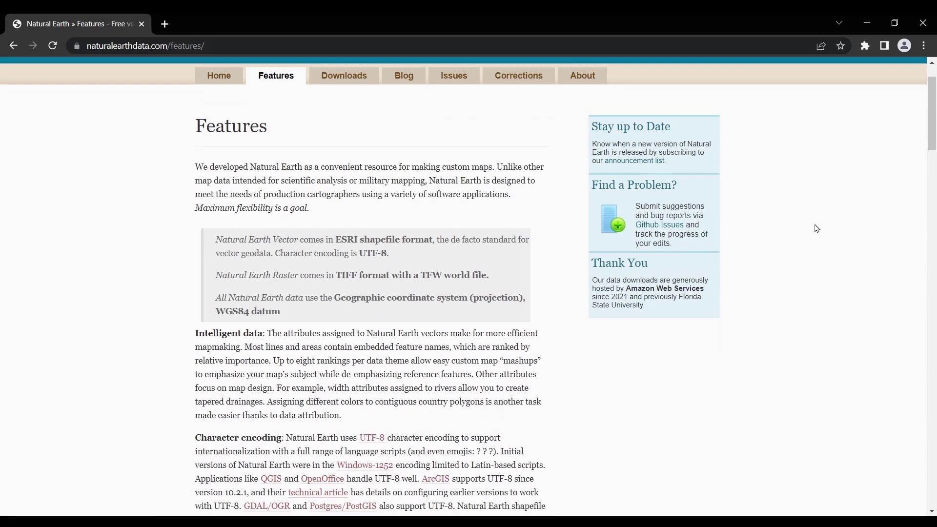
scroll(810, 238, down, 3)
scroll(811, 239, down, 6)
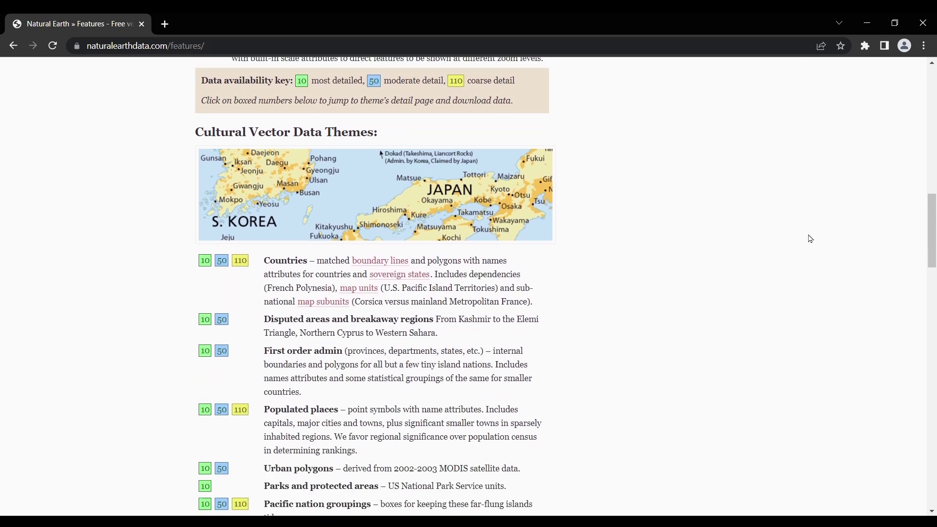
scroll(805, 257, down, 6)
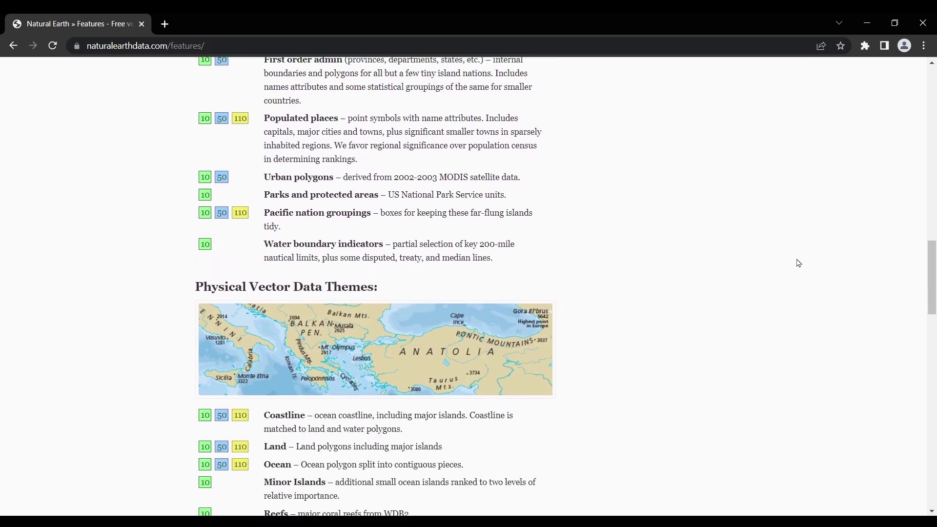
scroll(795, 268, down, 1)
scroll(793, 270, down, 5)
scroll(791, 281, down, 5)
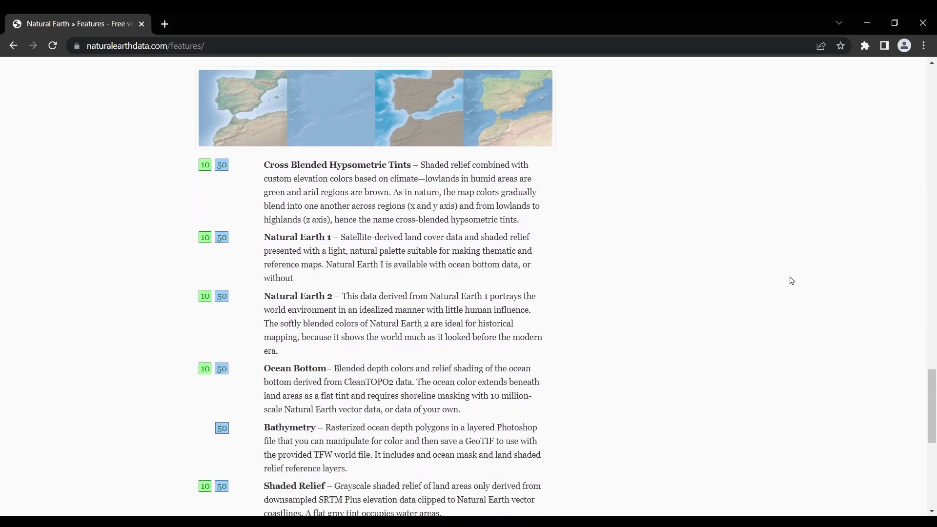
scroll(791, 281, down, 4)
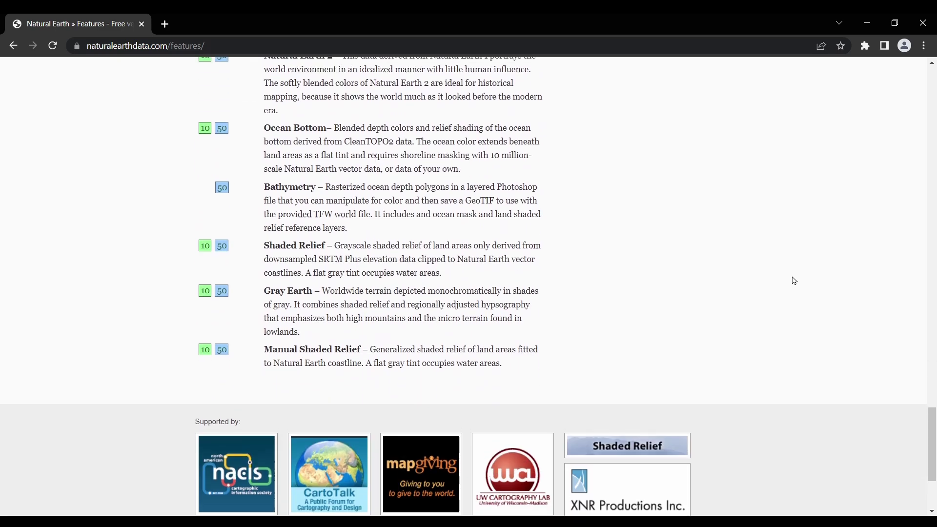
scroll(794, 281, up, 3)
drag(932, 384, 933, 67)
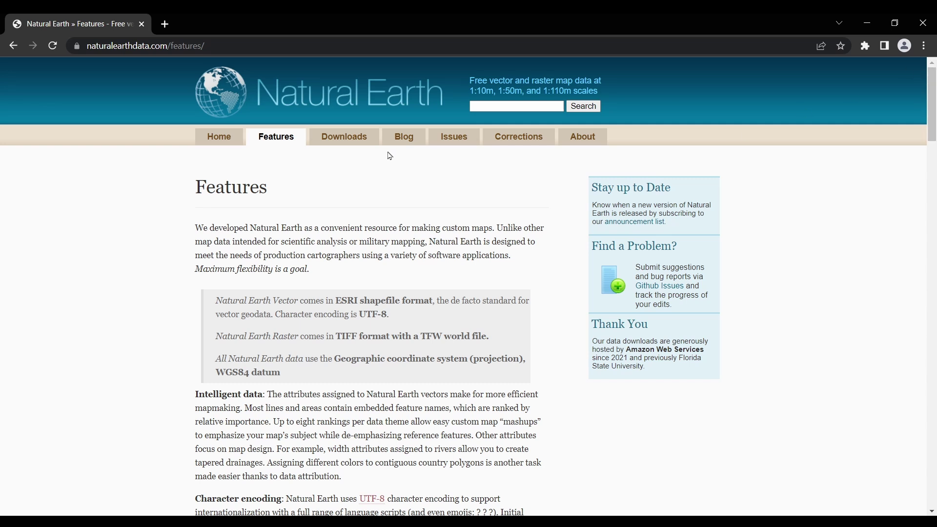
Step: Go to the Downloads page, scroll down to the Supported by section, then back up
click(349, 140)
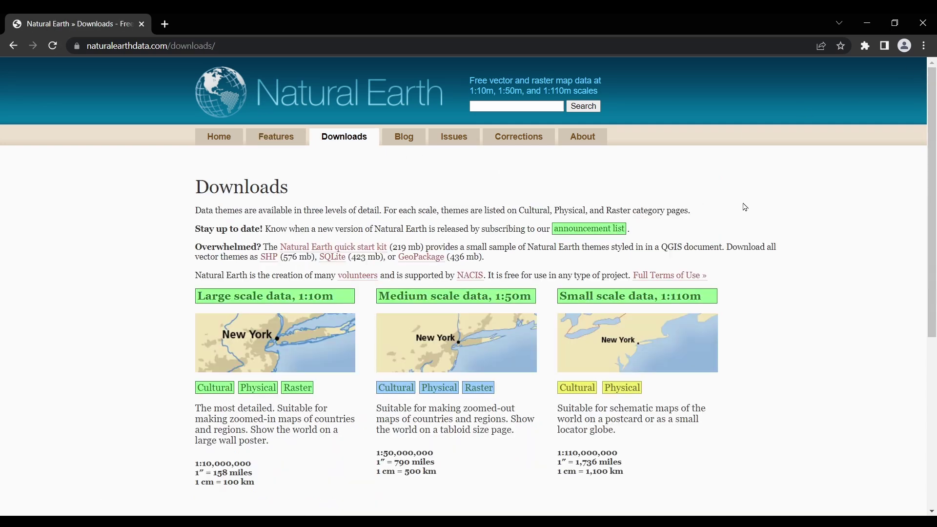
scroll(813, 228, down, 1)
scroll(823, 241, down, 1)
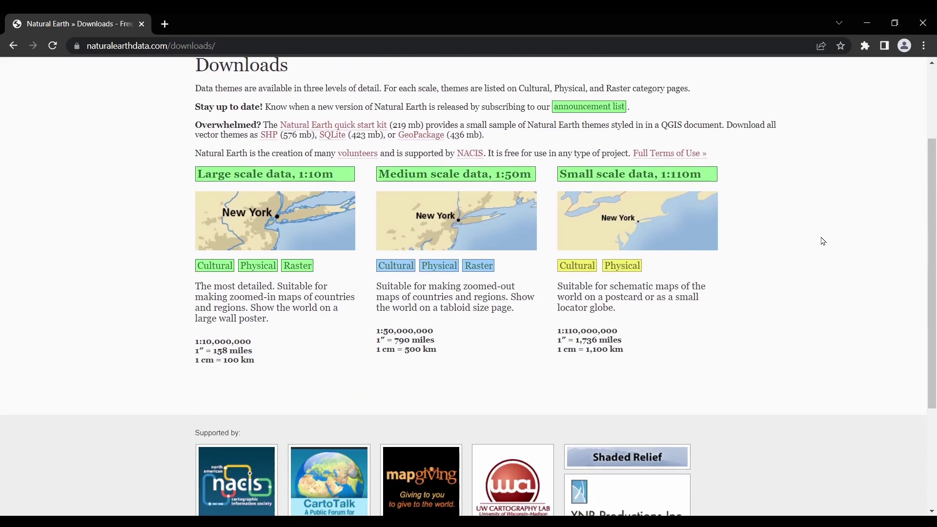
scroll(825, 255, up, 2)
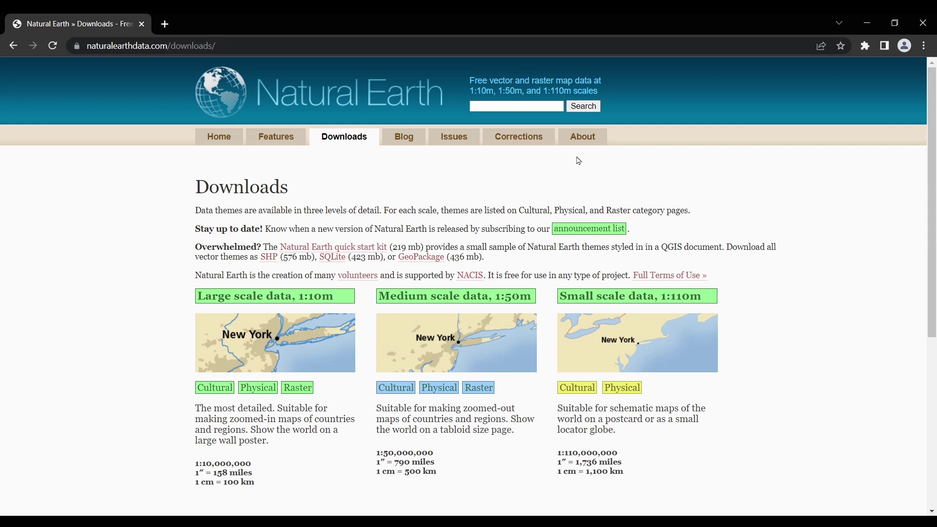
click(211, 389)
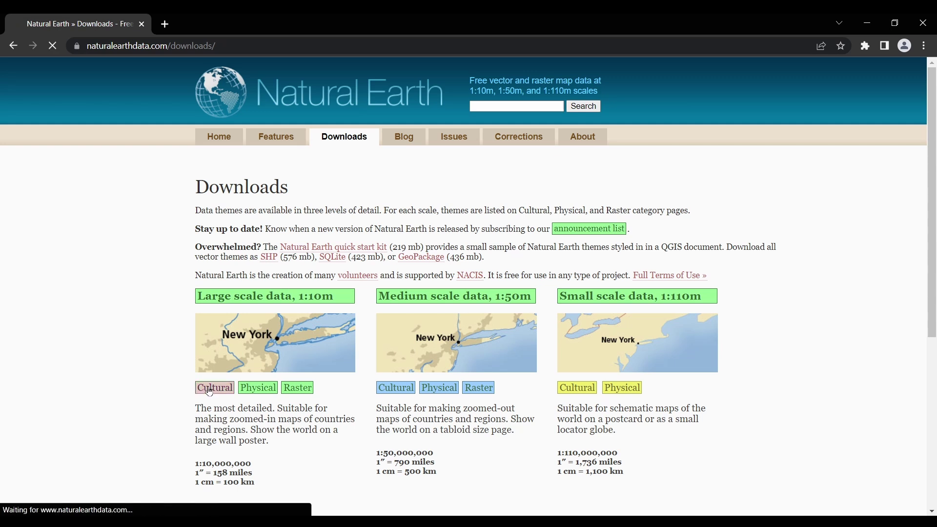
scroll(346, 230, down, 7)
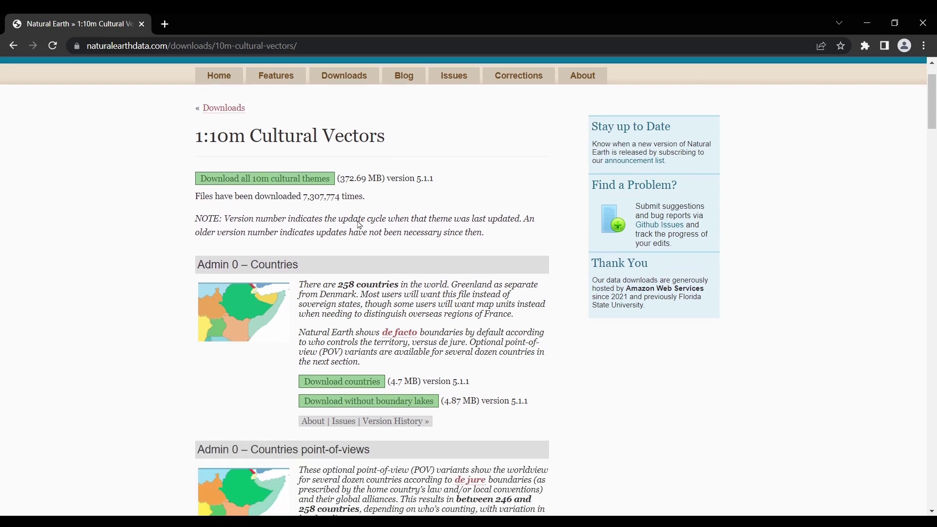
scroll(395, 223, down, 10)
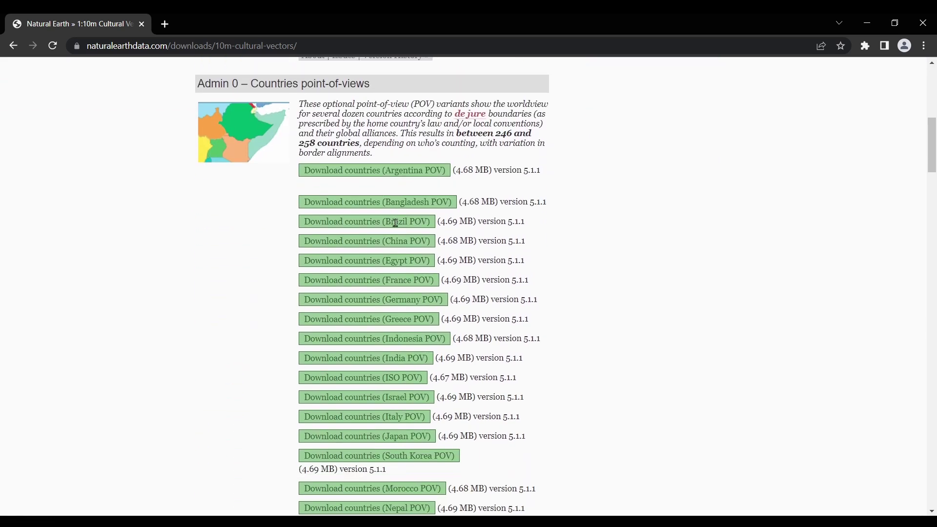
scroll(399, 232, down, 14)
scroll(401, 238, down, 14)
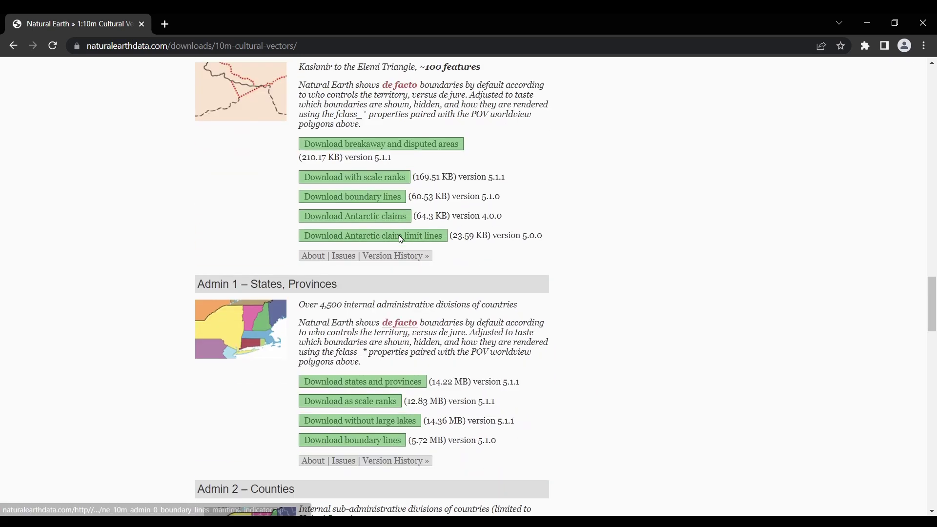
scroll(399, 244, down, 13)
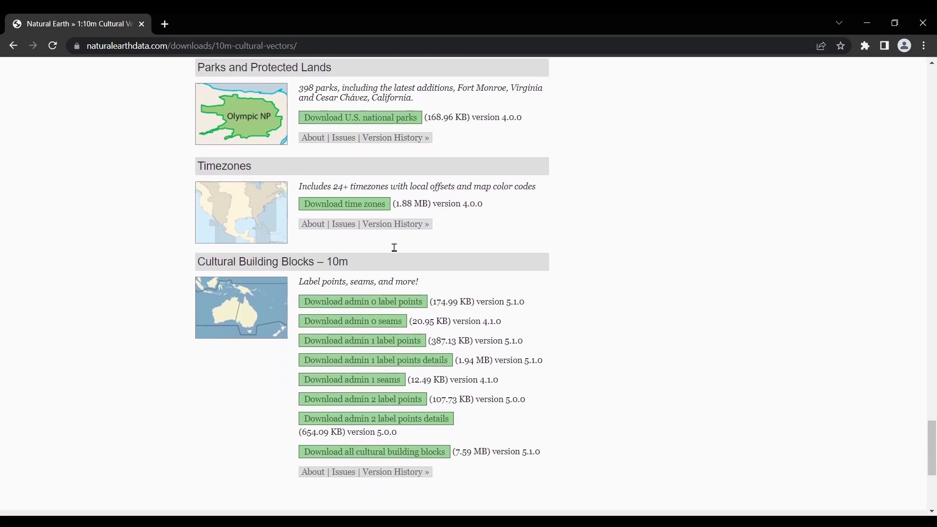
scroll(397, 249, down, 6)
drag(933, 488, 933, 88)
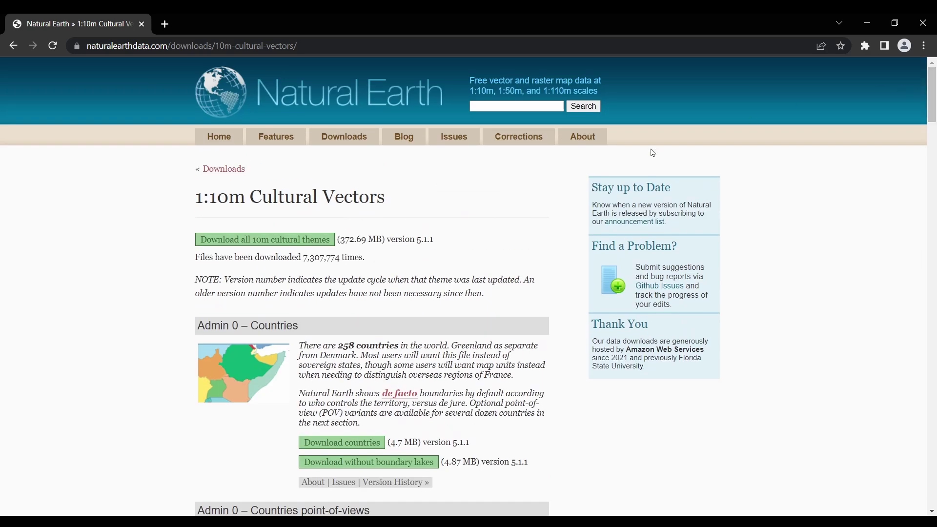
Step: From Downloads, browse the 1:10m Physical Vectors page to the bottom, then return to its top
click(237, 171)
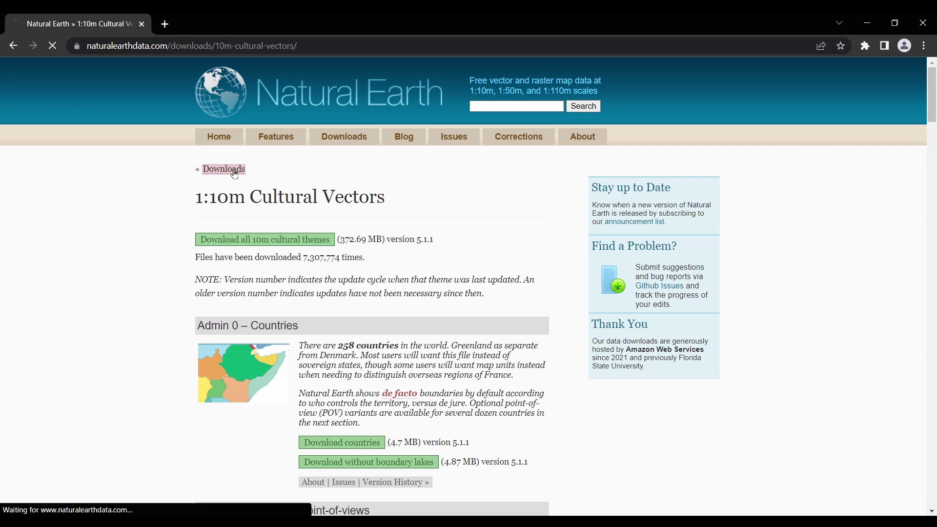
scroll(259, 334, down, 1)
click(259, 334)
scroll(853, 264, down, 2)
scroll(854, 264, down, 6)
scroll(852, 266, down, 12)
scroll(831, 288, down, 10)
scroll(830, 287, down, 12)
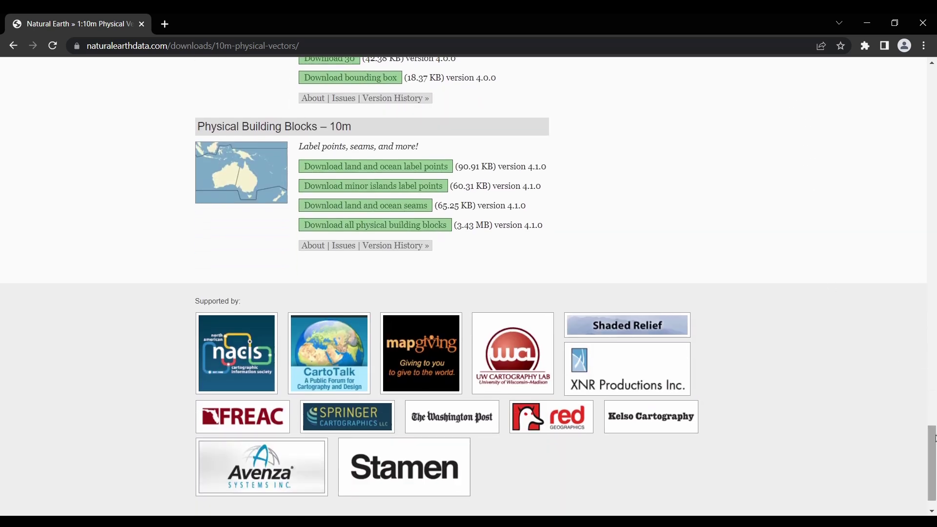
drag(932, 436, 933, 77)
Step: Pan the quick start map over Europe and Africa and hide the z3 - 1:74m group
click(224, 169)
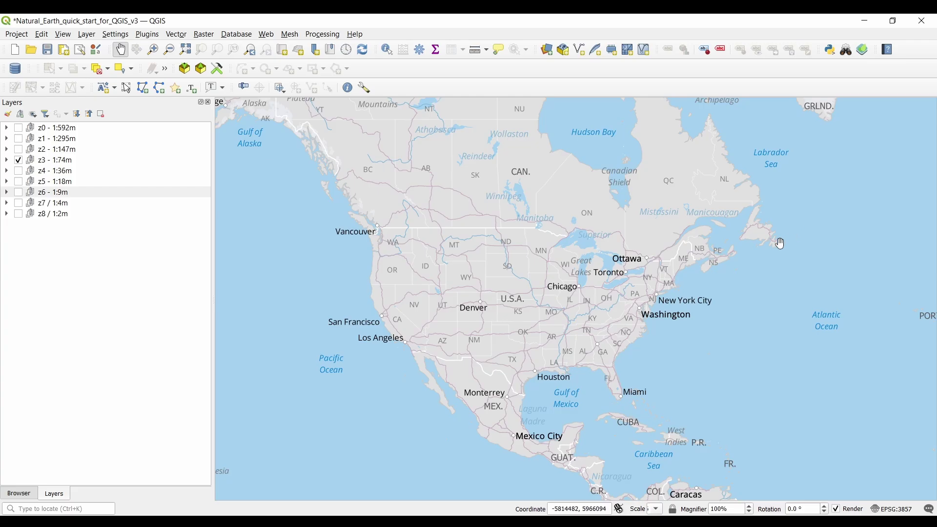
drag(665, 397, 532, 188)
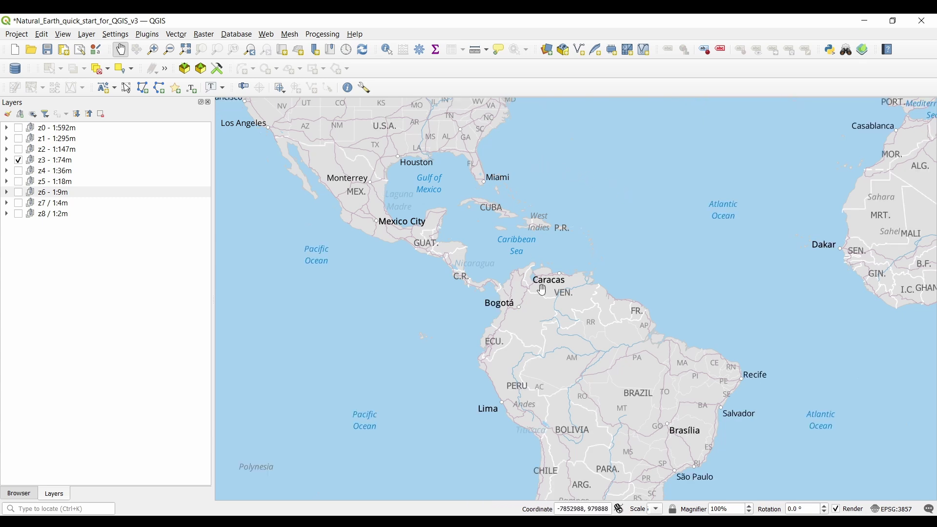
drag(815, 248, 257, 403)
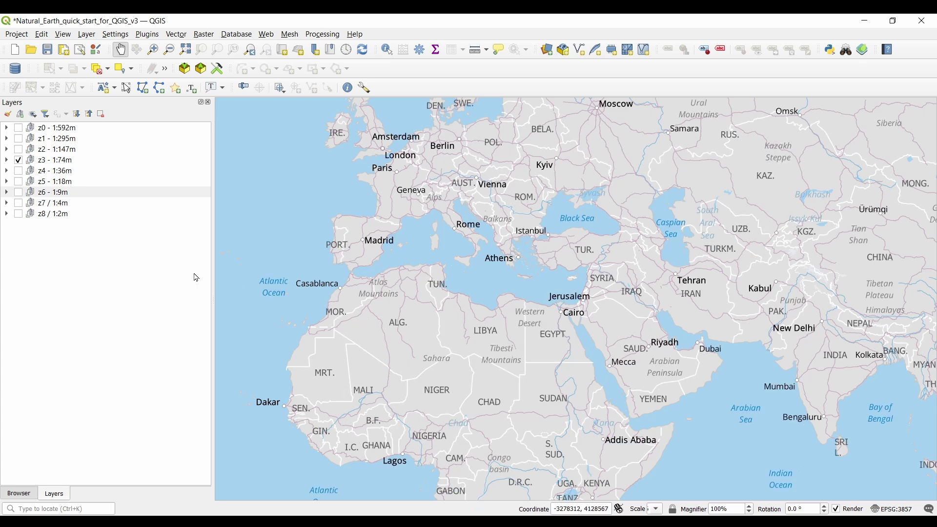
click(18, 160)
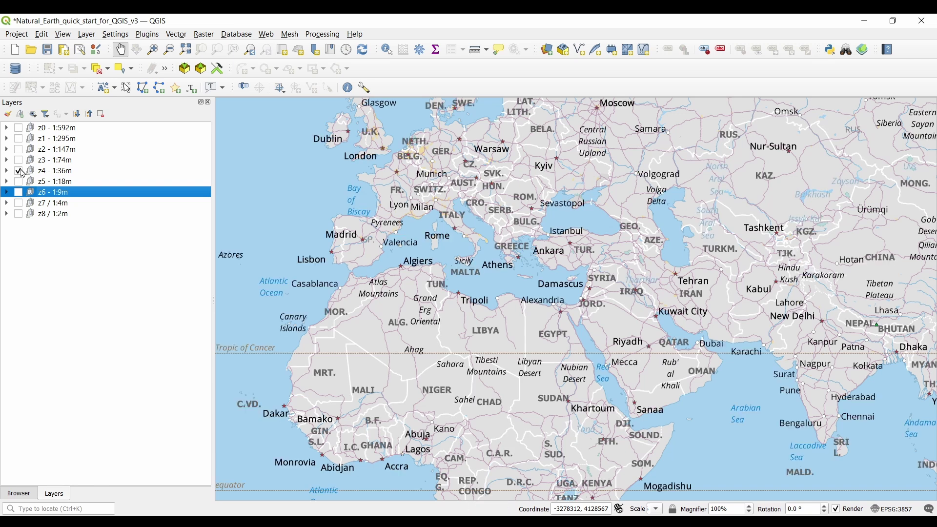
Step: Zoom into northern Italy, hide z4, toggle z5 - 1:18m on and off, and pan northwest to Paris
scroll(435, 183, up, 4)
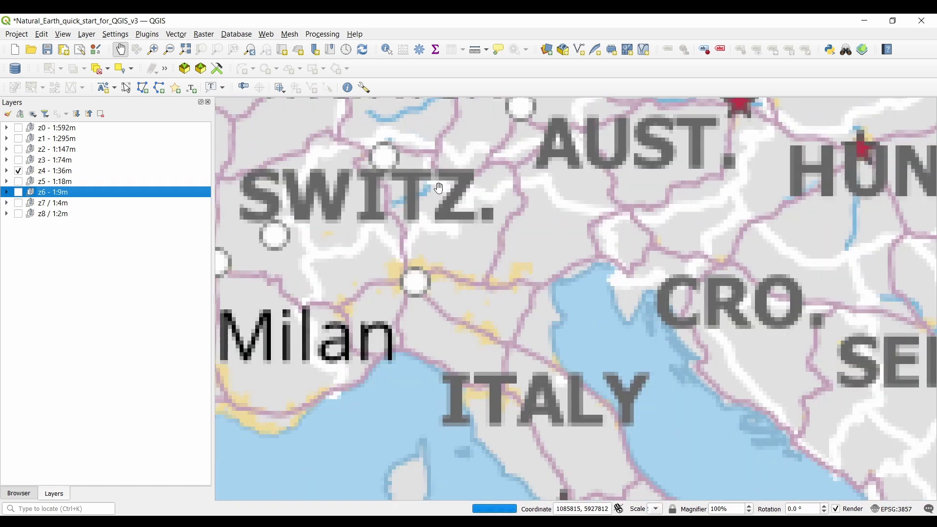
click(19, 171)
click(22, 182)
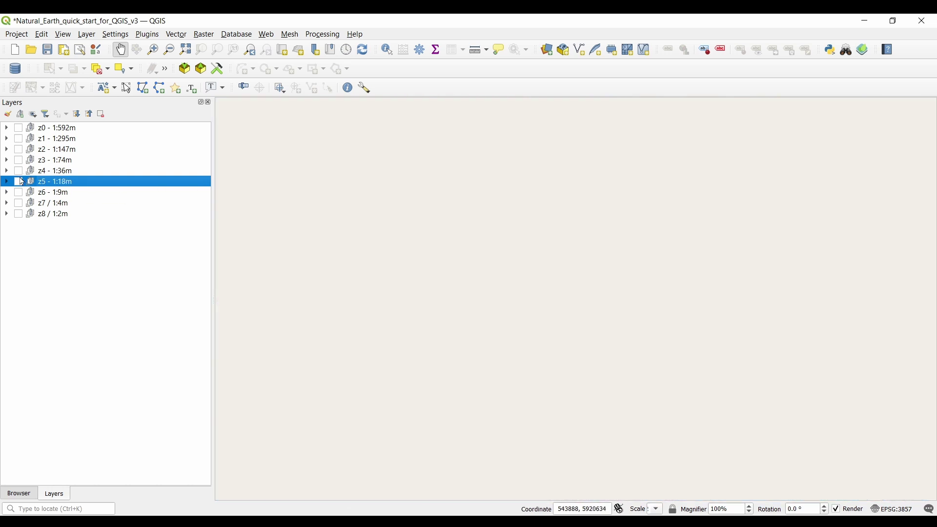
click(20, 183)
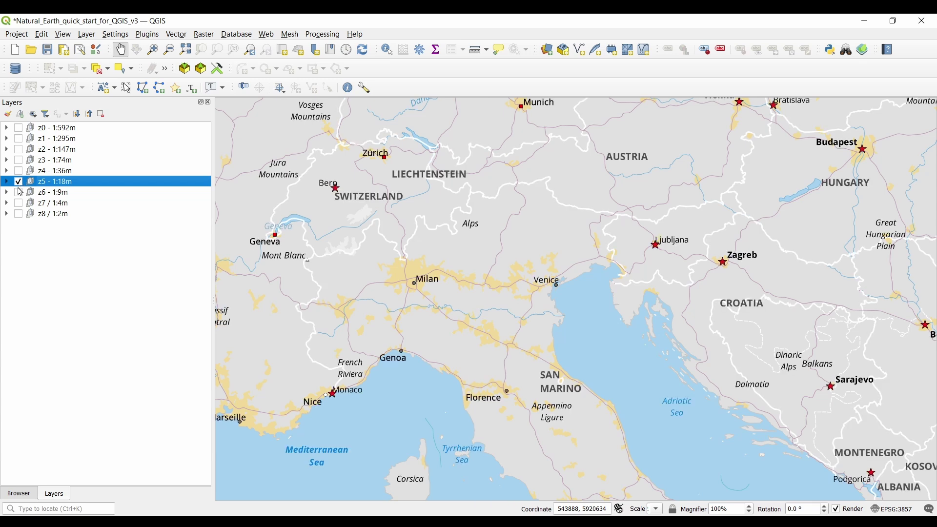
click(18, 182)
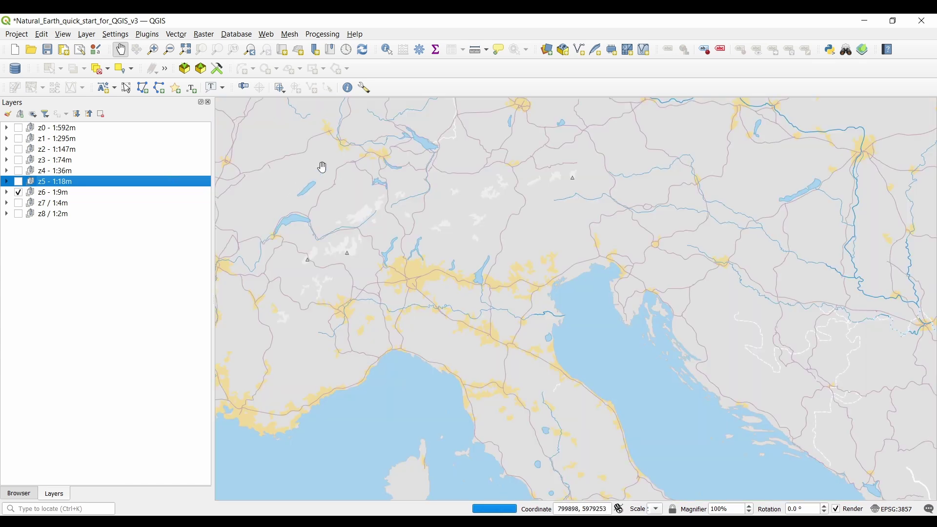
drag(322, 167, 586, 297)
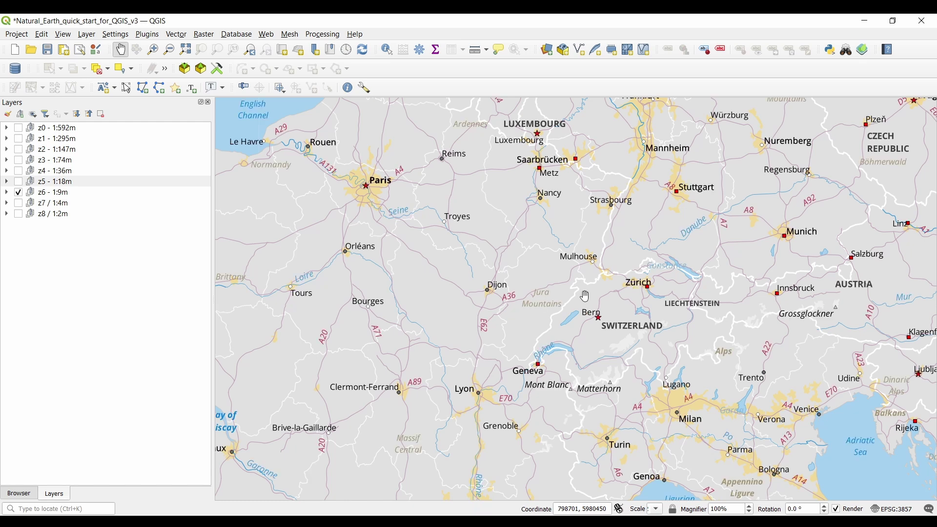
Step: Swap z6 - 1:9m for z7 / 1:4m and pan west and south to northern Spain and Portugal
click(19, 195)
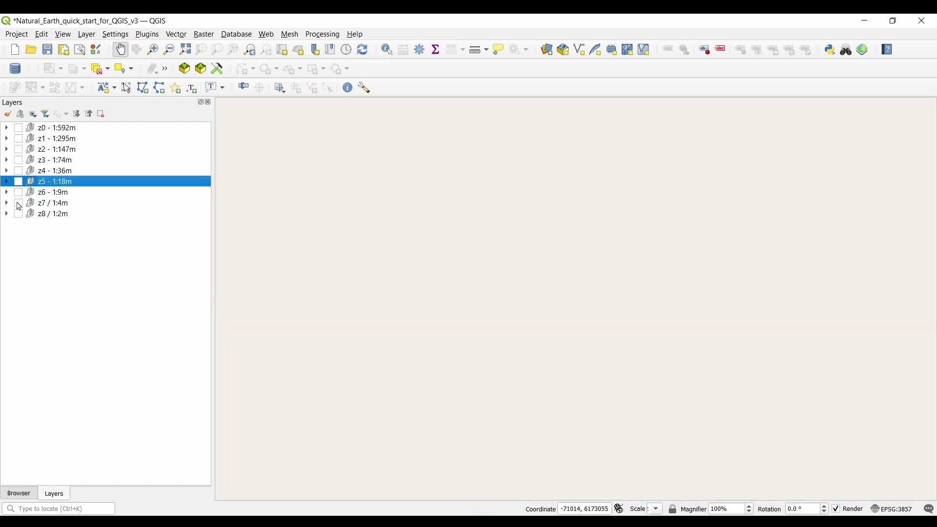
click(19, 204)
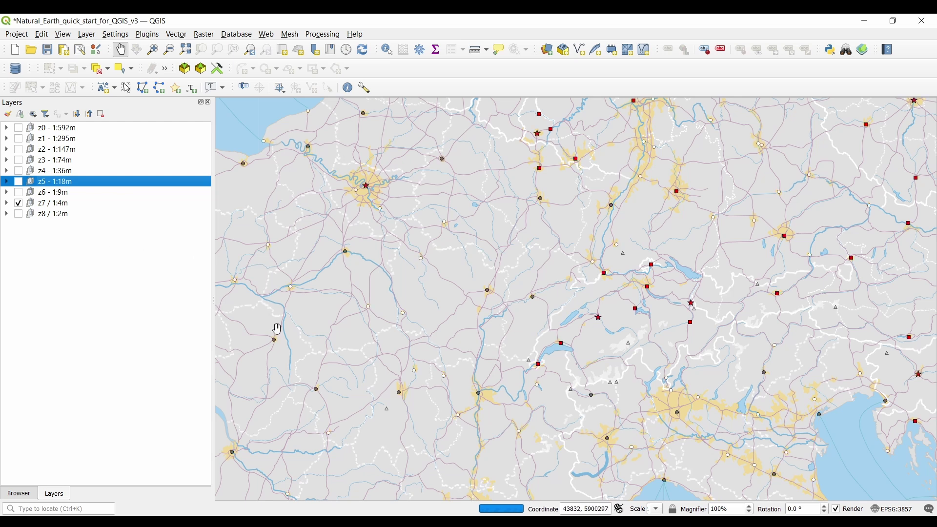
drag(277, 329, 658, 257)
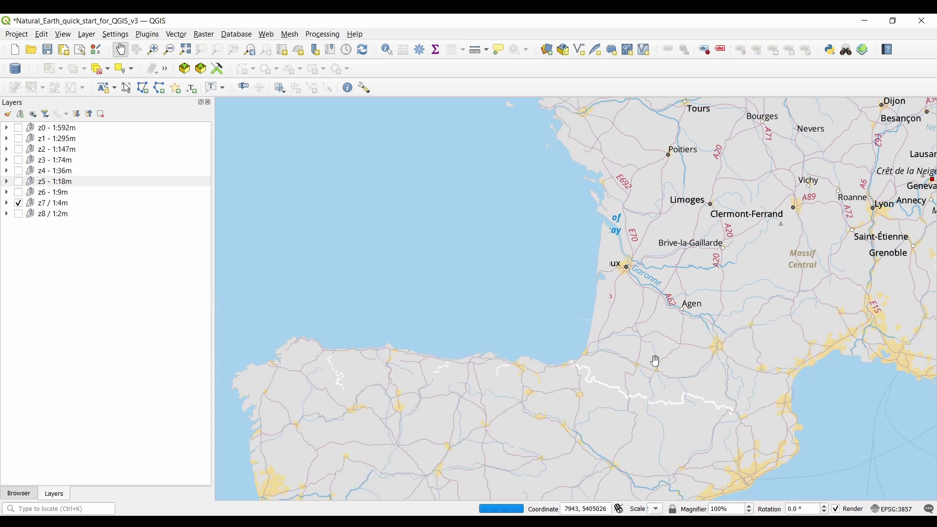
drag(654, 364, 660, 214)
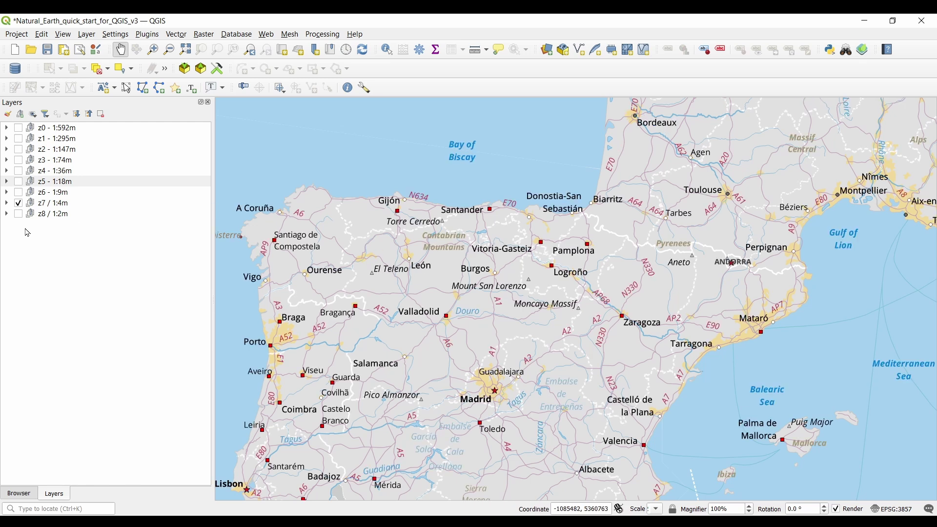
Step: Expand the z7 / 1:4m group to see its layers, then collapse it again
click(14, 207)
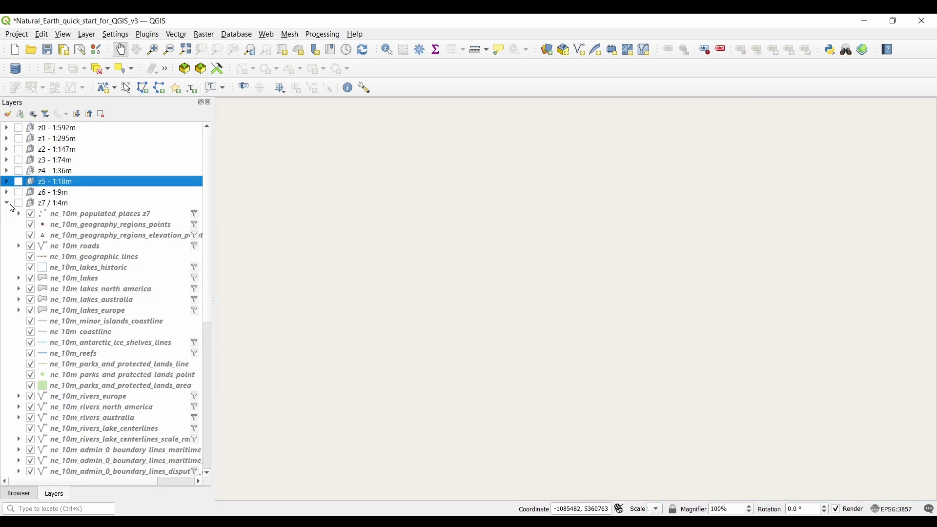
click(9, 206)
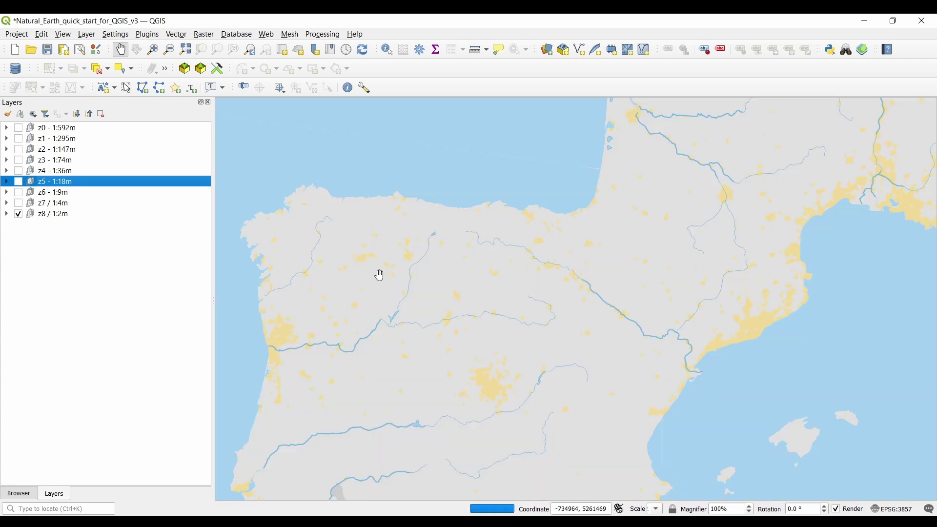